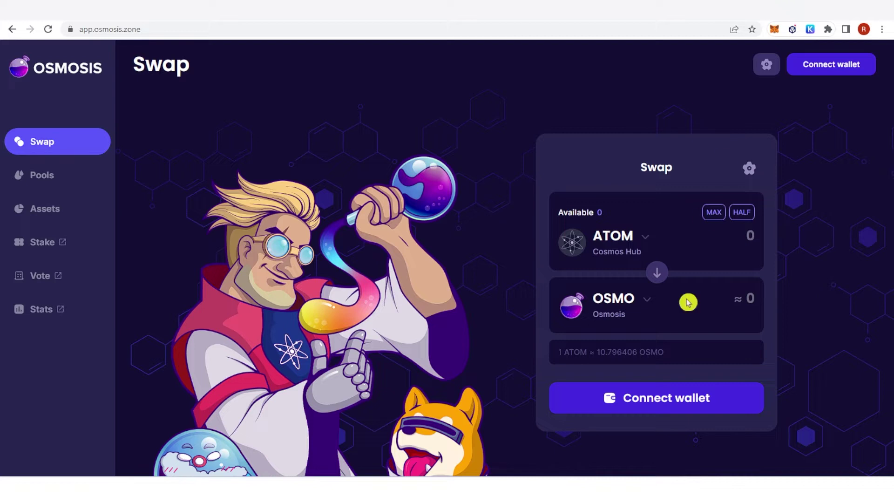
Step: Connect the Keplr browser wallet to Osmosis through the Connect wallet dialog
click(673, 399)
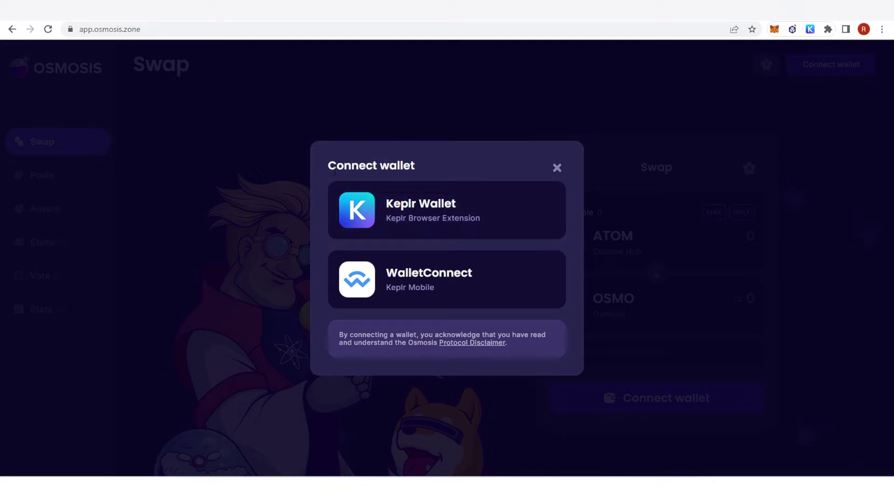
click(329, 169)
click(402, 208)
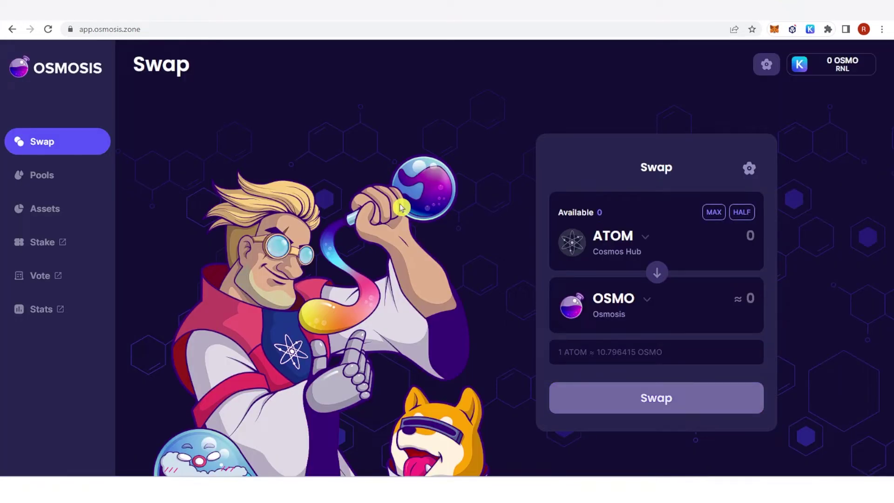
Step: Browse the Assets token list and start an ATOM deposit from the ATOM row
click(665, 152)
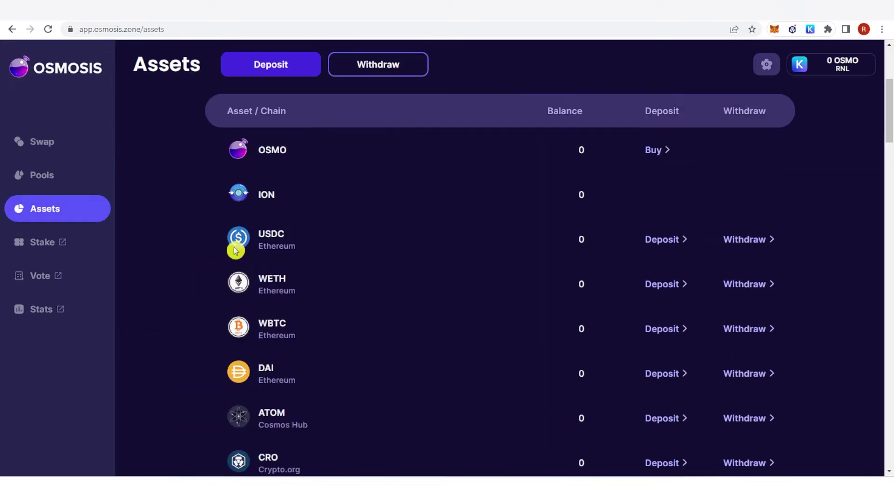
scroll(219, 245, up, 5)
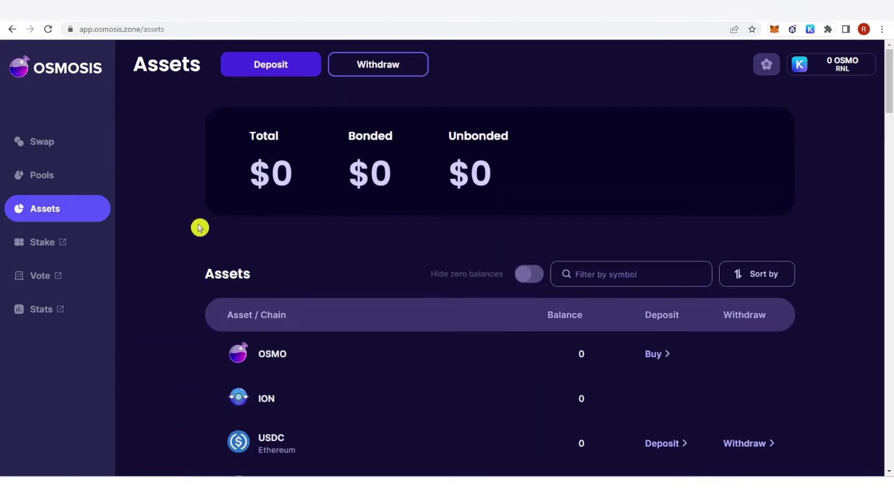
scroll(206, 217, down, 6)
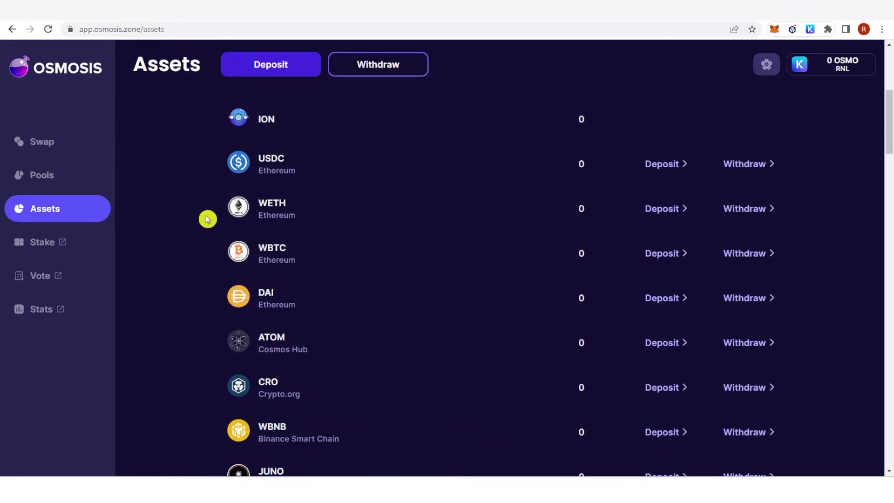
scroll(208, 217, down, 15)
scroll(207, 219, up, 18)
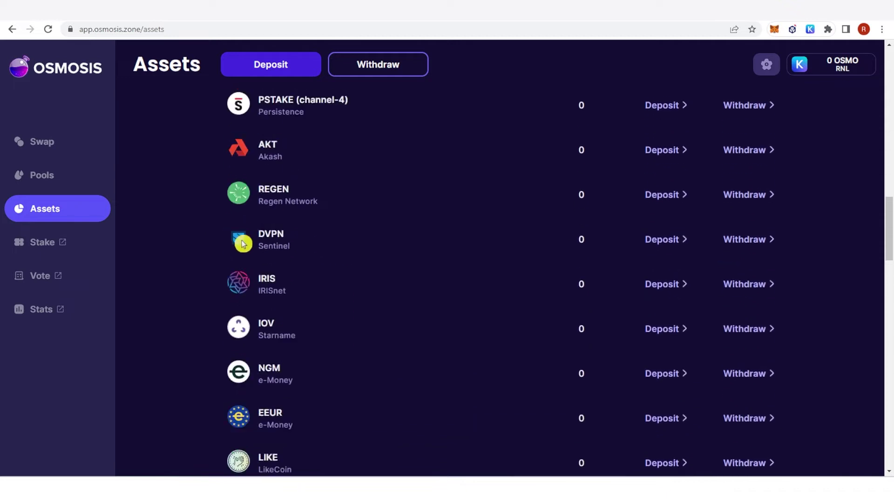
scroll(251, 253, down, 5)
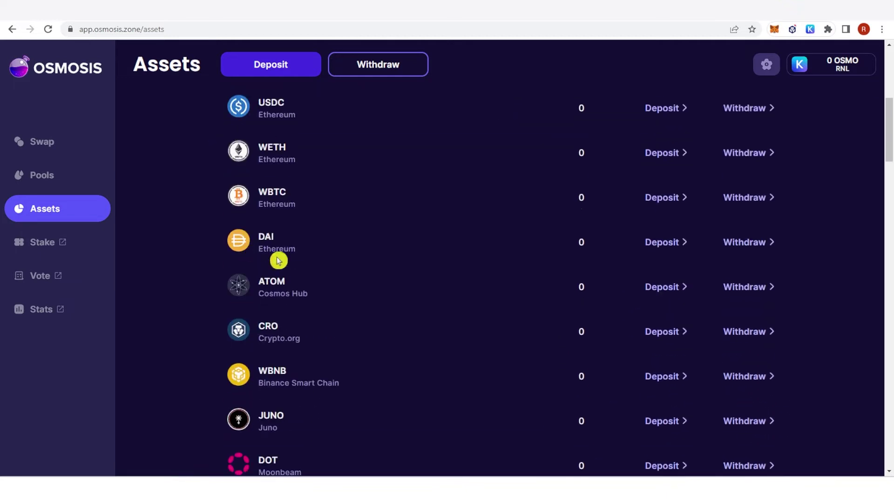
click(664, 287)
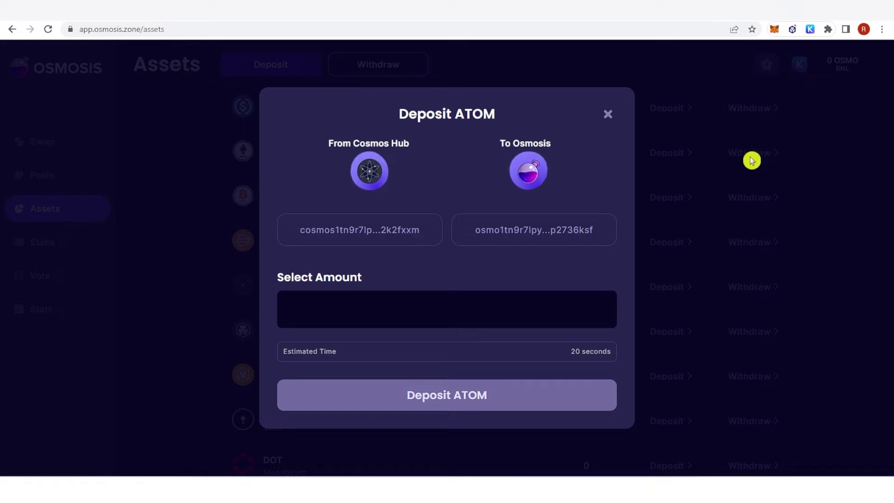
Step: Check the Cosmos Hub ATOM balance in Keplr, then move to the deposit amount field
click(810, 29)
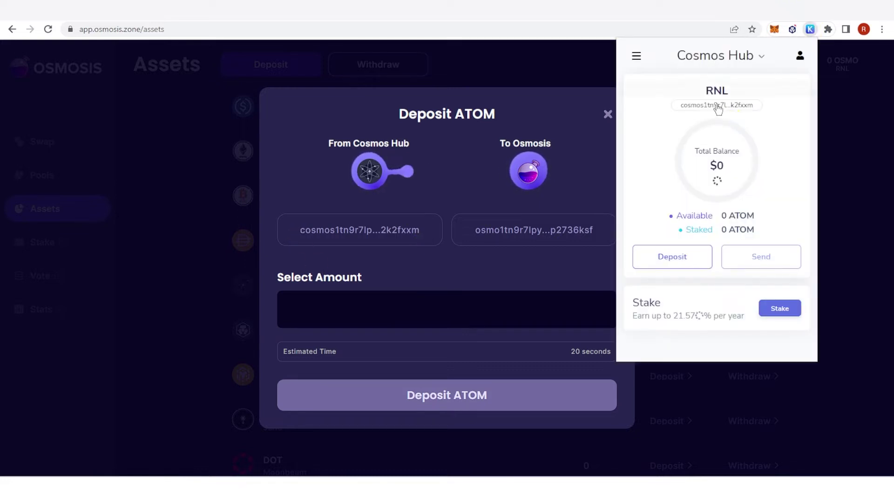
click(417, 263)
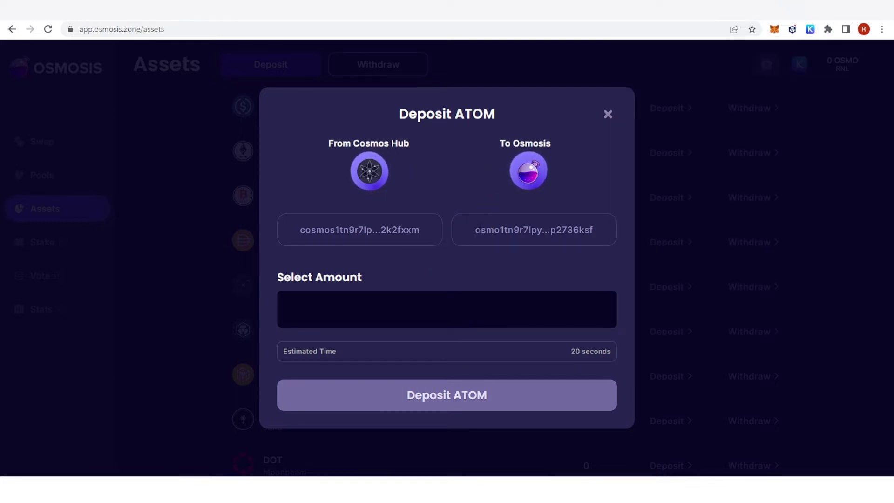
click(477, 233)
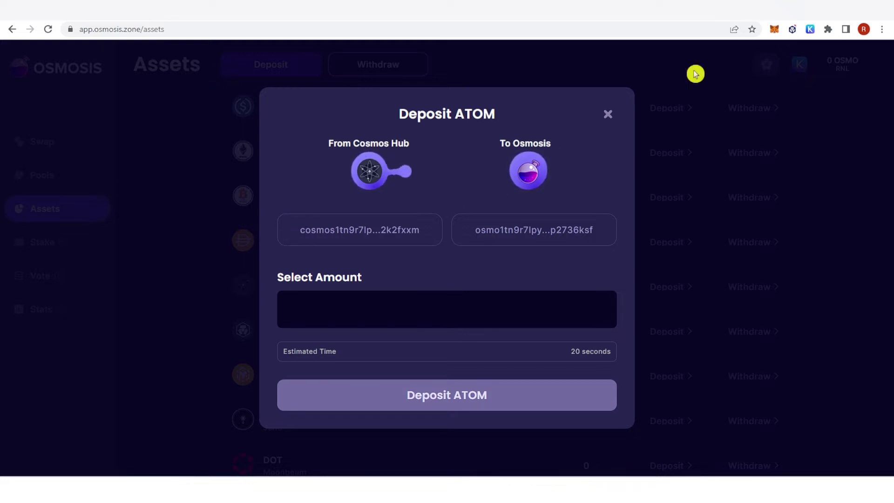
click(810, 30)
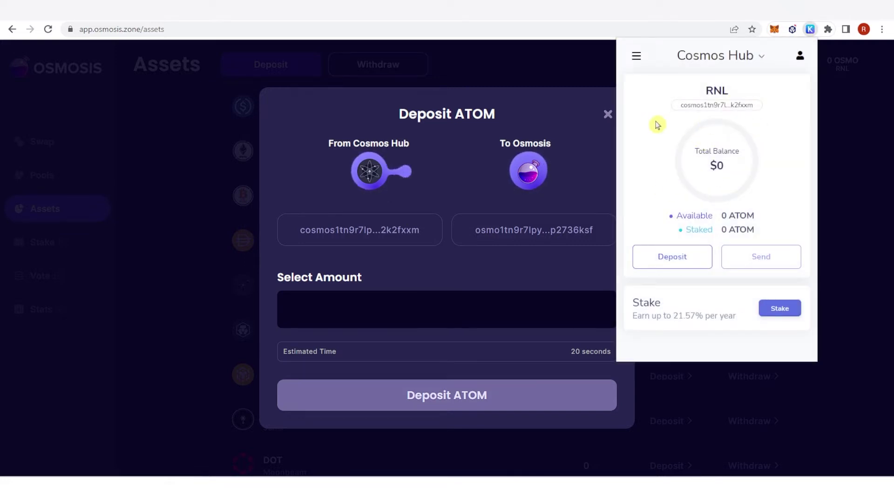
click(507, 187)
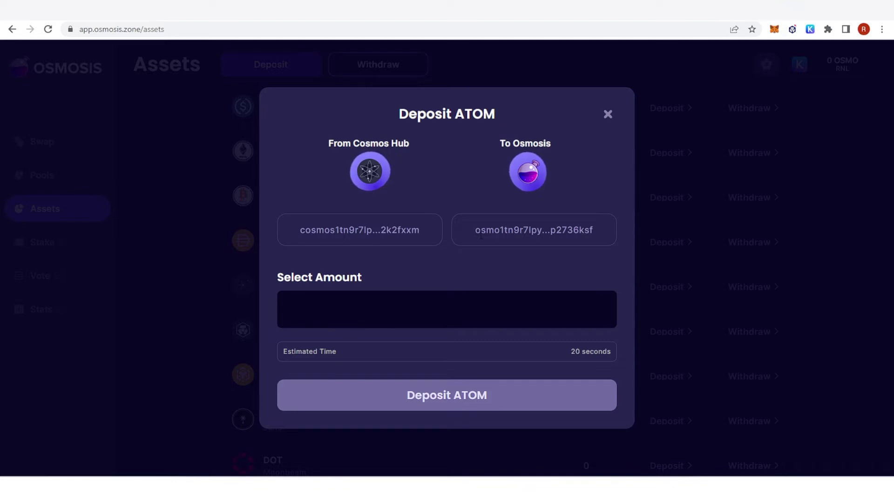
drag(476, 233, 594, 230)
key(Tab)
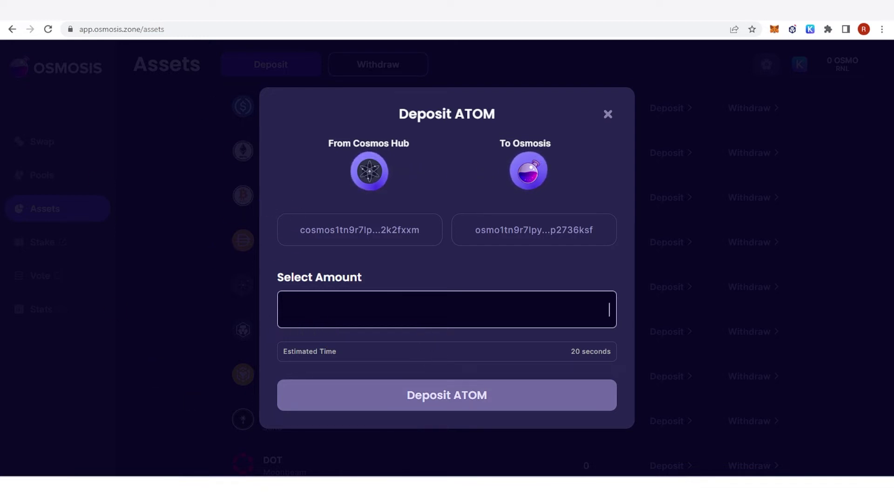
Step: Close the ATOM deposit dialog and start a swap with ATOM as the input token
click(607, 114)
scroll(187, 262, up, 5)
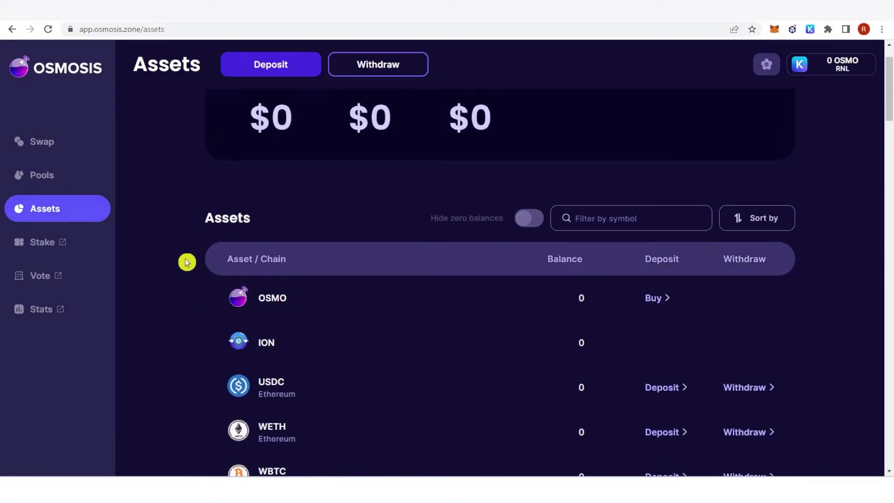
scroll(187, 263, down, 4)
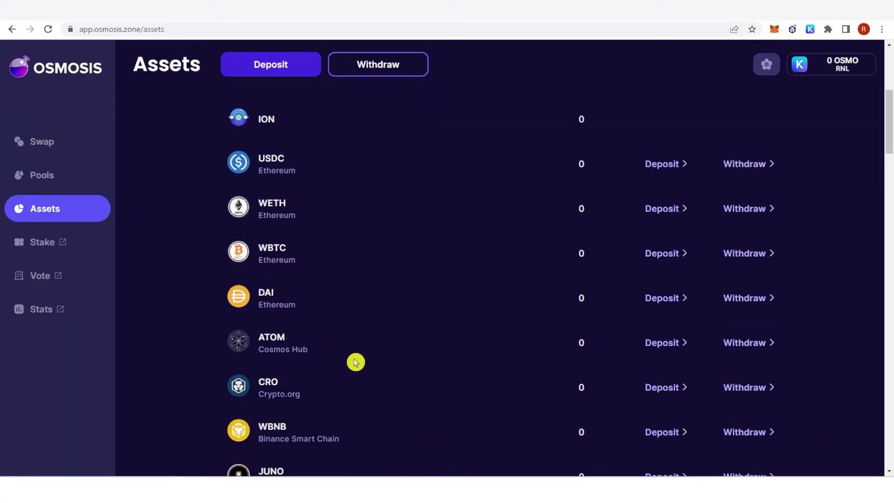
click(576, 347)
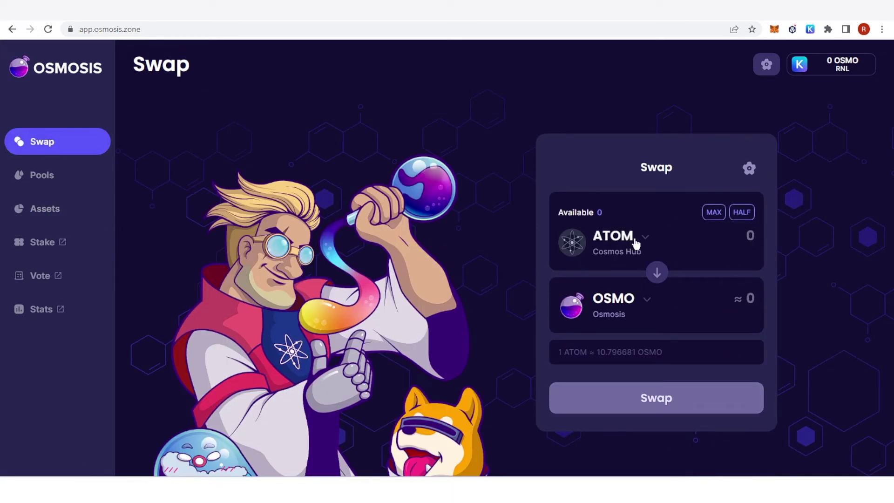
Step: Set JUNO as the token to receive and enter 500 ATOM
click(642, 300)
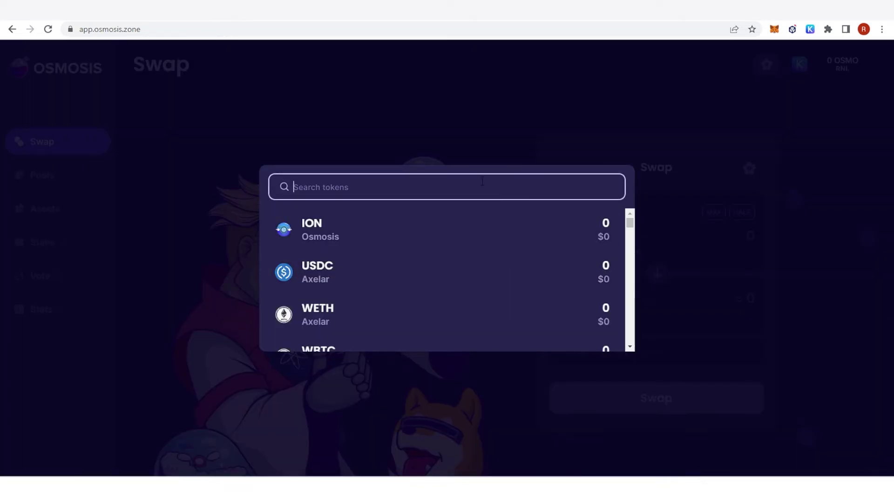
text(jun)
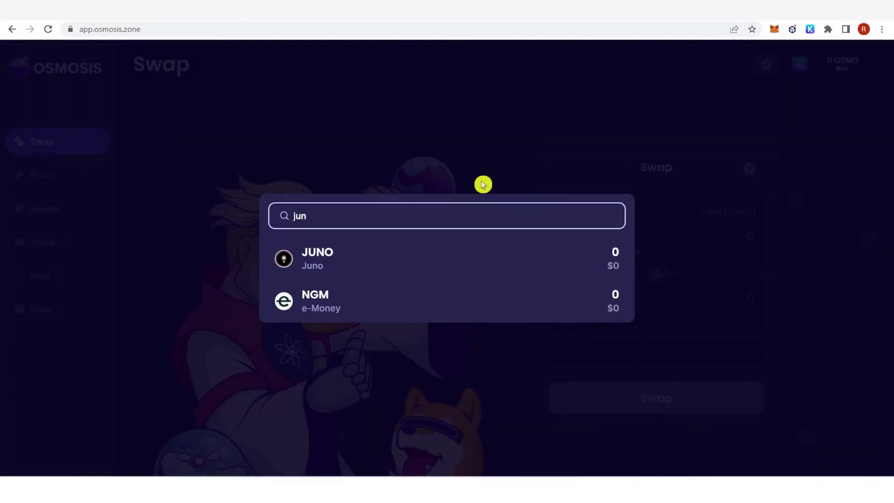
click(337, 252)
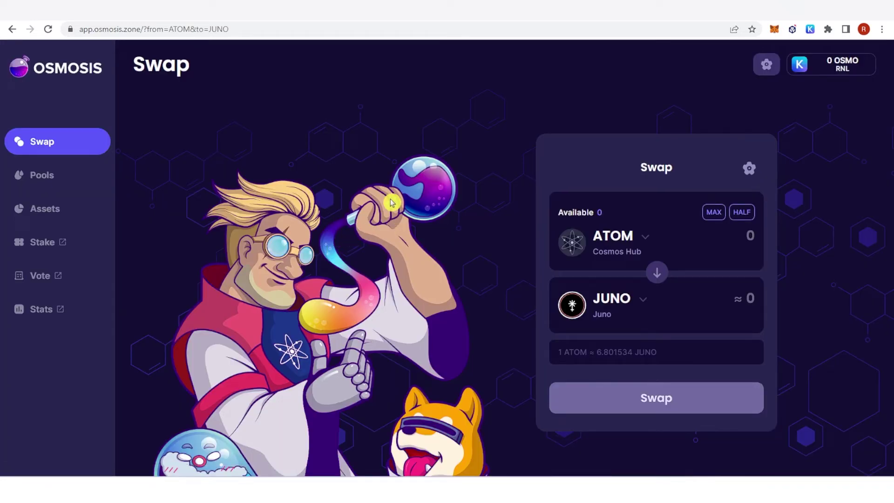
click(749, 236)
text(500)
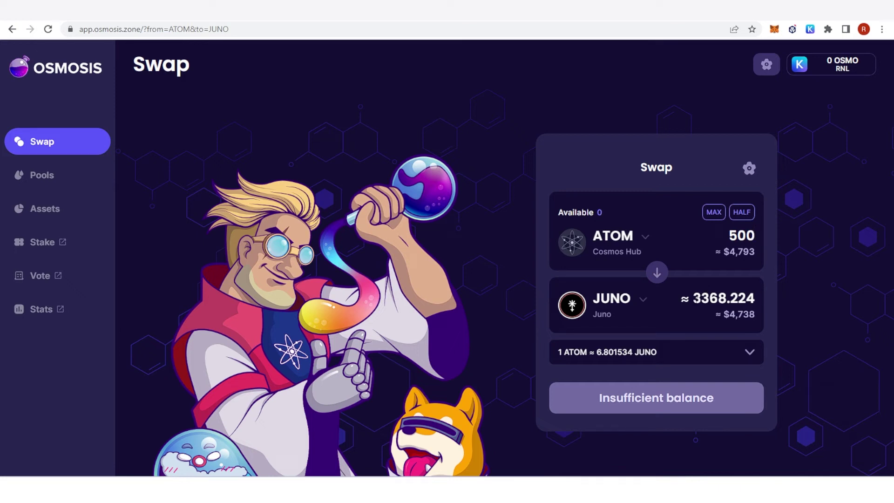
Step: Review swap details: -0.663% price impact, 0.3% fee, 3,334.542182 JUNO minimum received
click(718, 310)
click(734, 355)
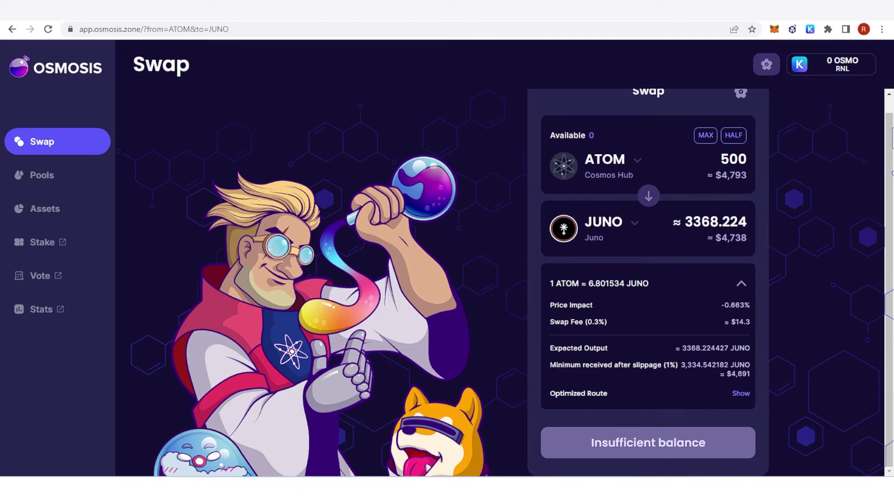
drag(550, 364, 633, 365)
click(588, 266)
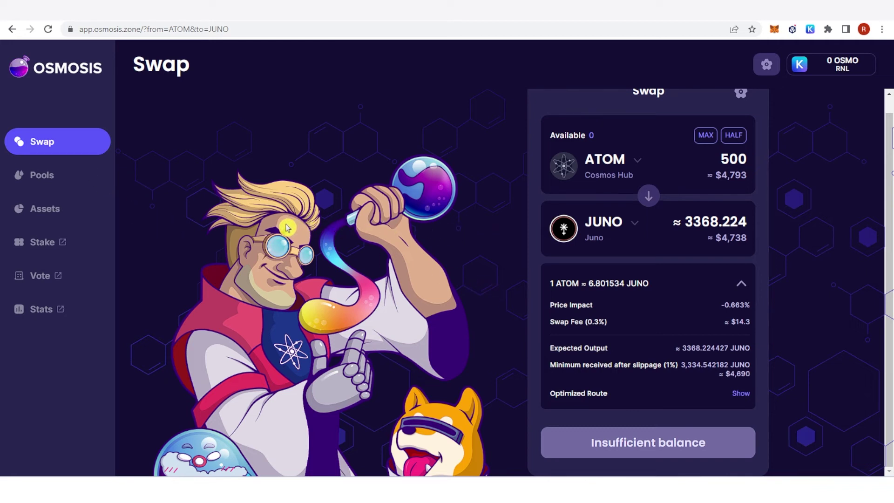
click(60, 210)
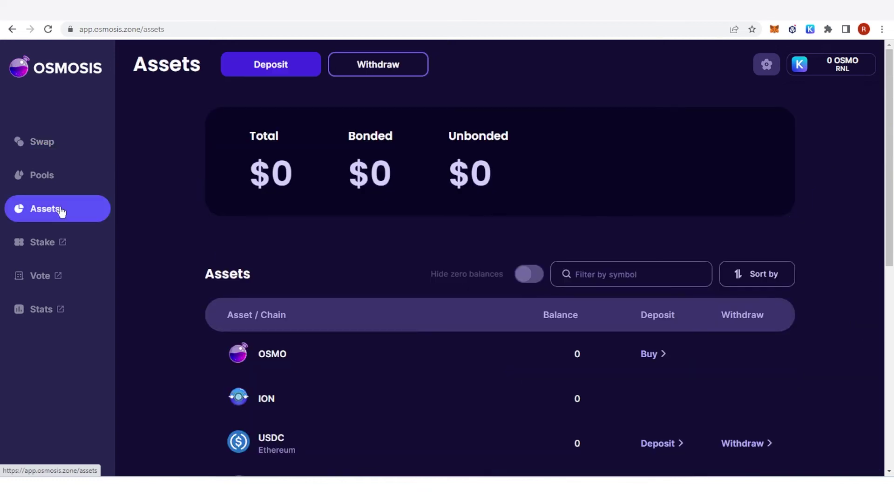
scroll(278, 244, down, 7)
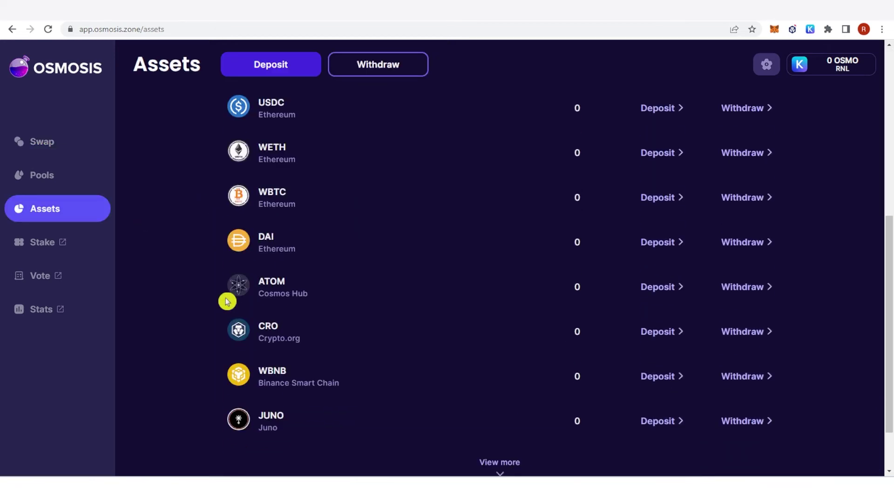
scroll(226, 301, down, 2)
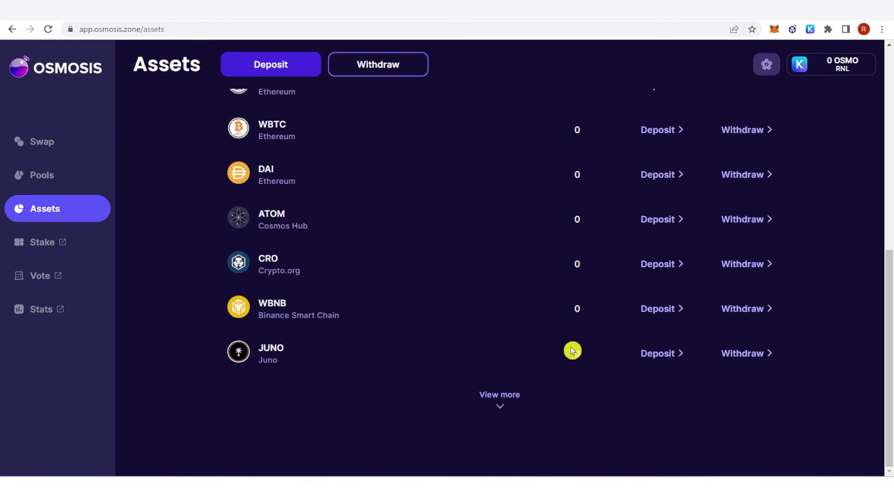
scroll(587, 362, up, 1)
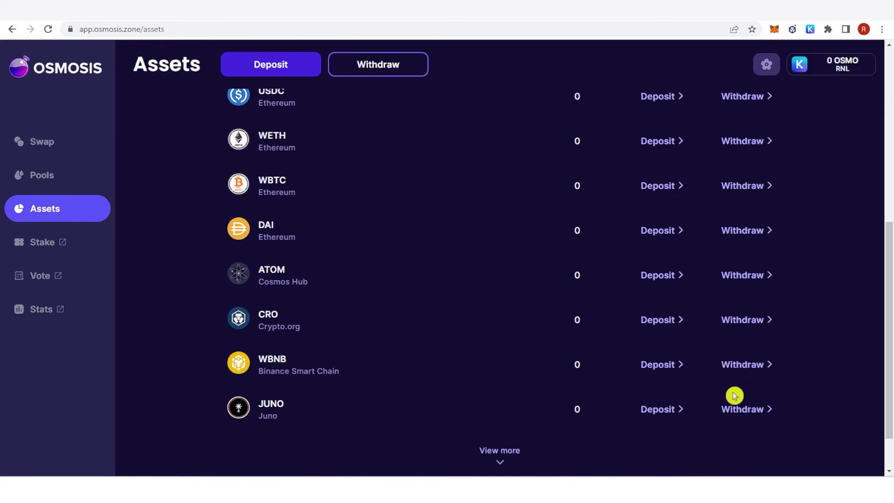
click(741, 412)
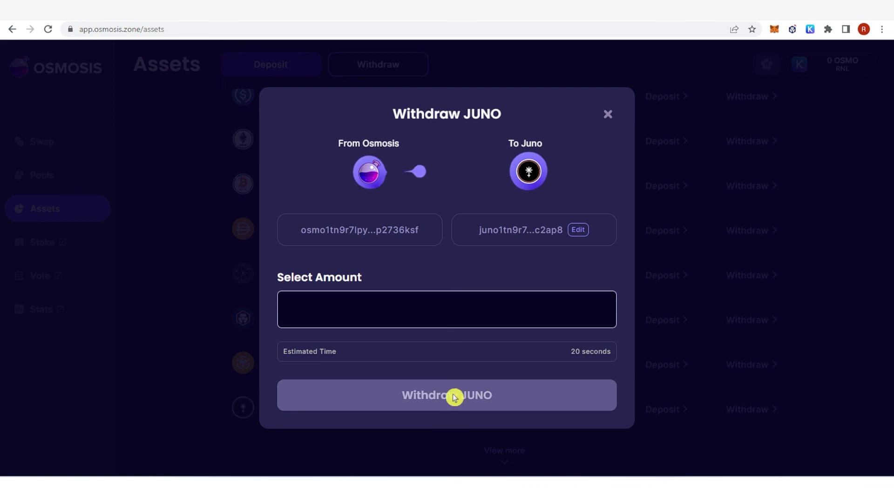
click(608, 114)
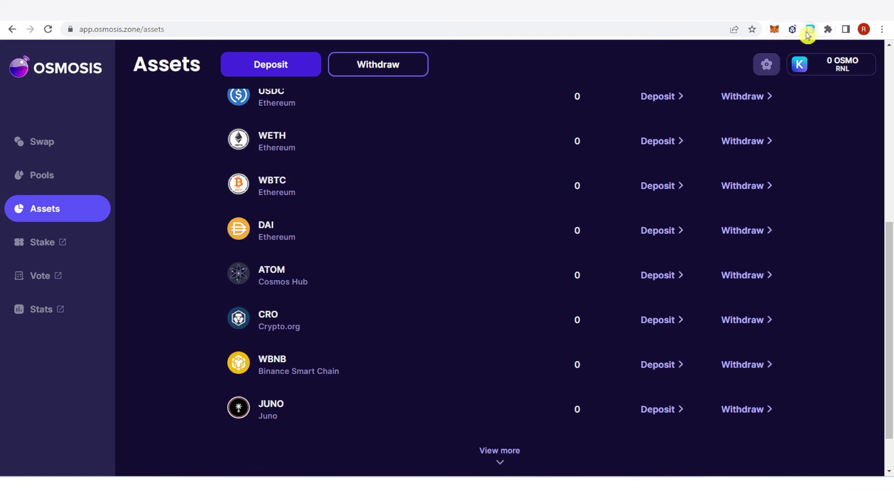
Step: Switch Keplr's active chain from Cosmos Hub to Juno, showing 0 JUNO available
click(809, 30)
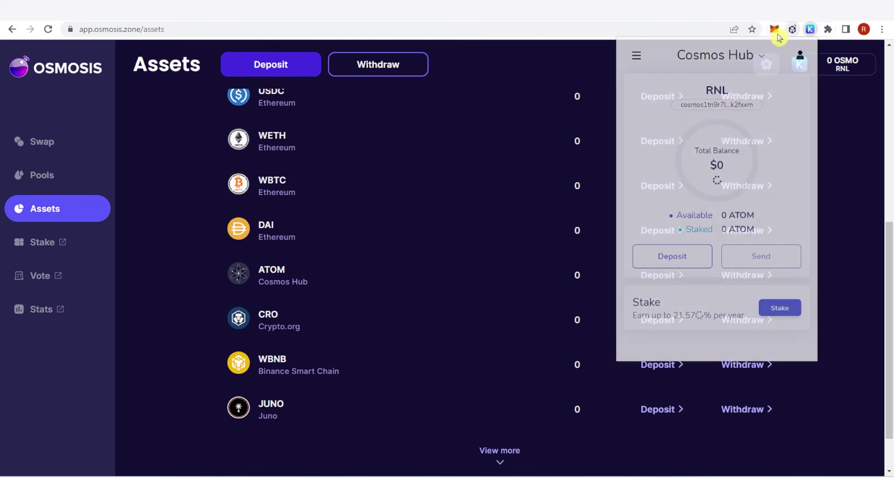
click(746, 60)
scroll(702, 161, down, 2)
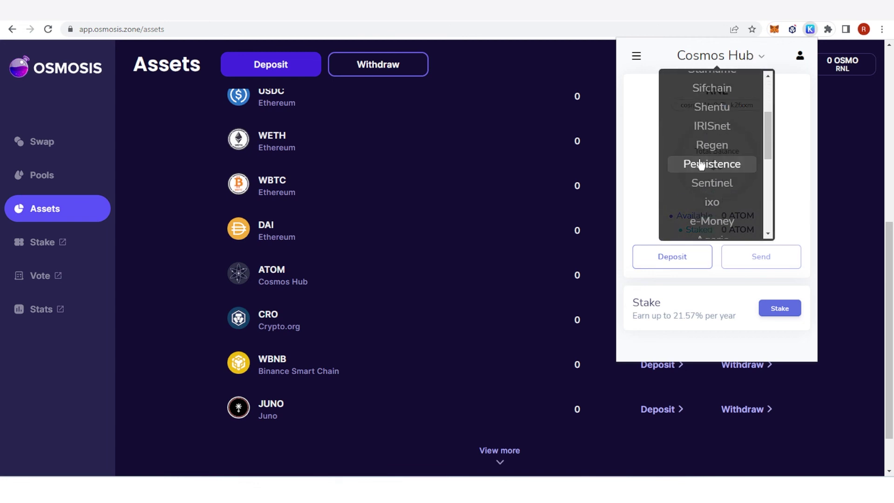
scroll(724, 214, down, 1)
click(722, 170)
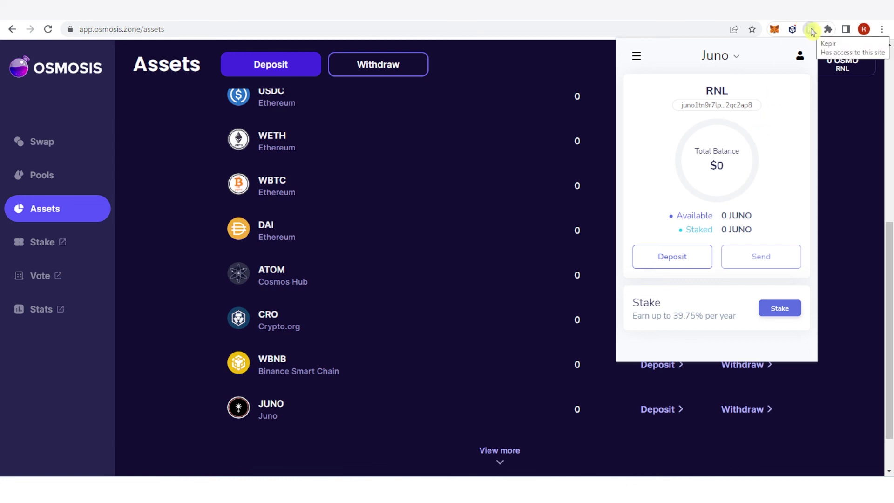
click(811, 30)
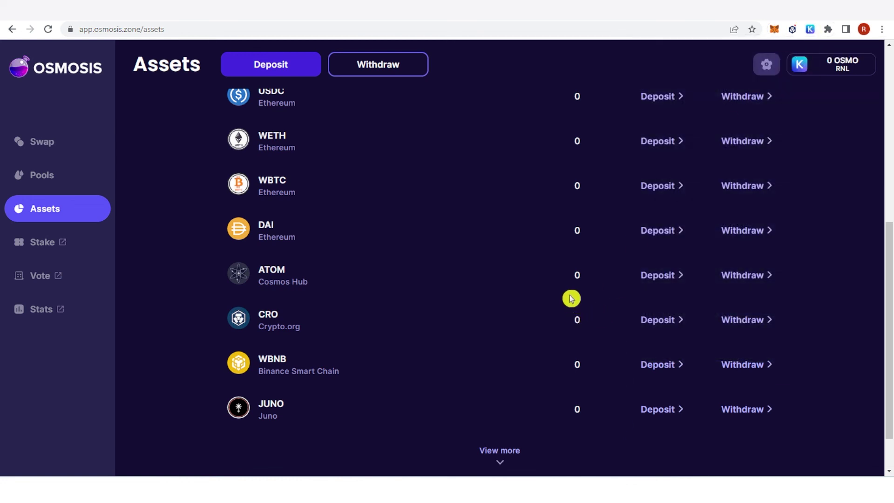